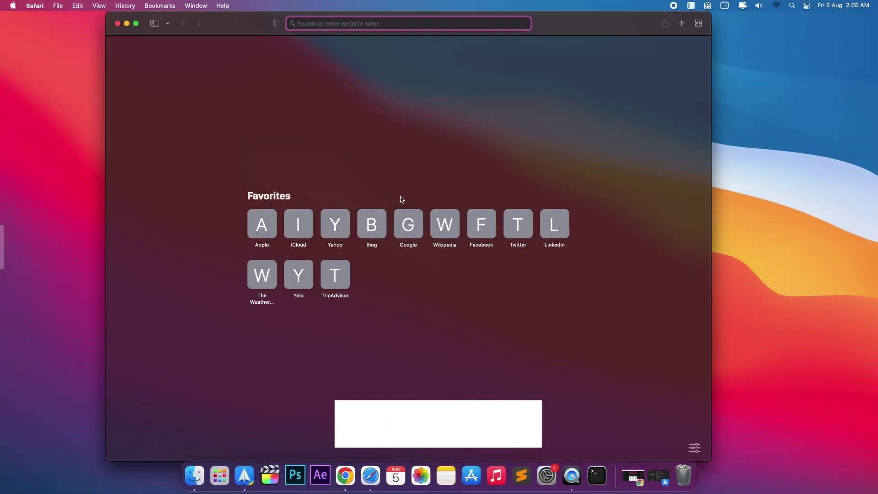
# - Load the pasted ultfone.com iOS System Repair (Mac) link in Safari, maximise the window, and highlight the title
pyautogui.rightClick(366, 21)
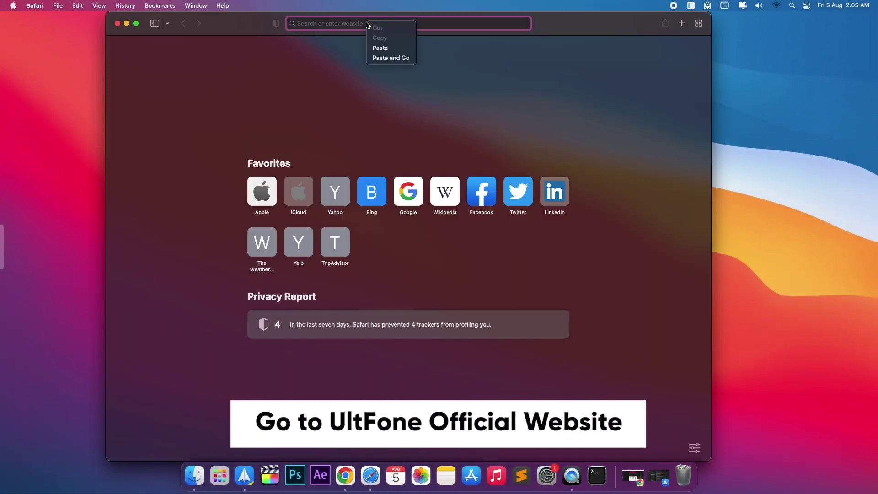
pyautogui.click(378, 58)
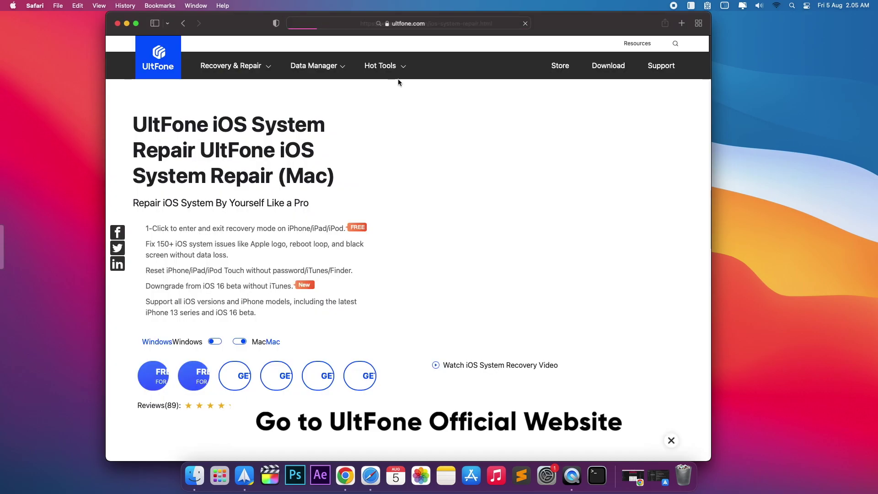
pyautogui.moveTo(713, 178); pyautogui.dragTo(876, 177)
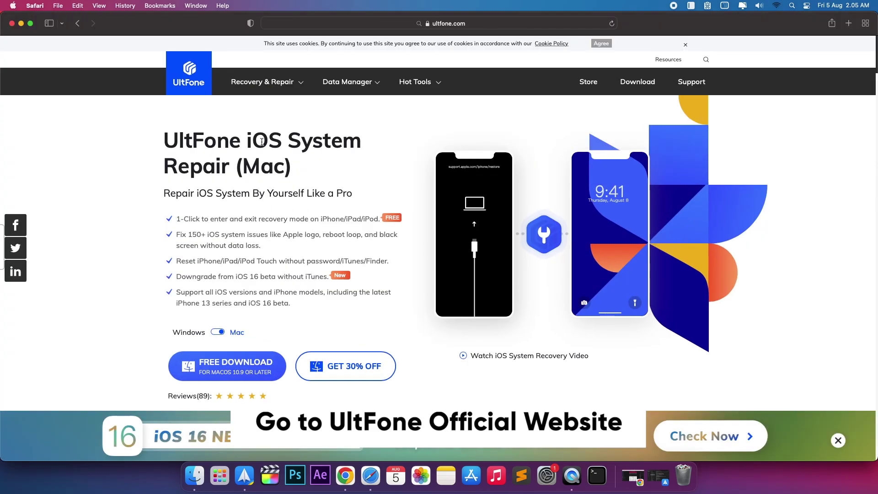
pyautogui.moveTo(164, 140); pyautogui.dragTo(272, 153)
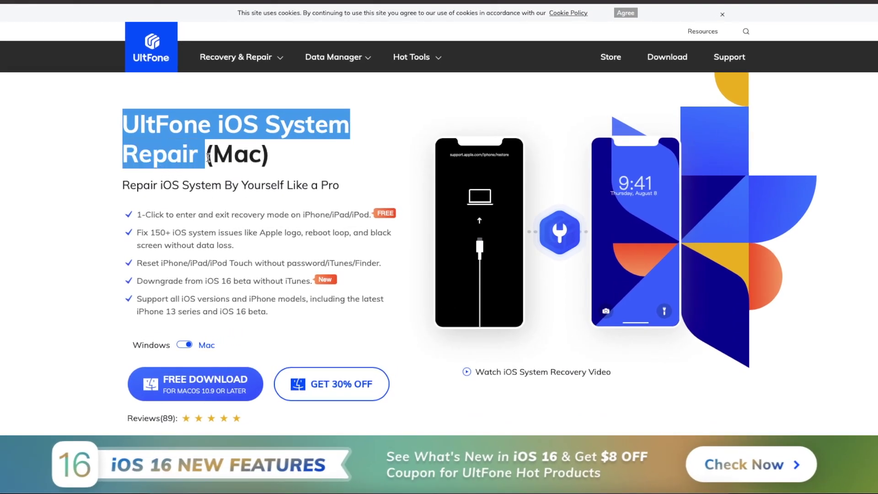
pyautogui.click(198, 177)
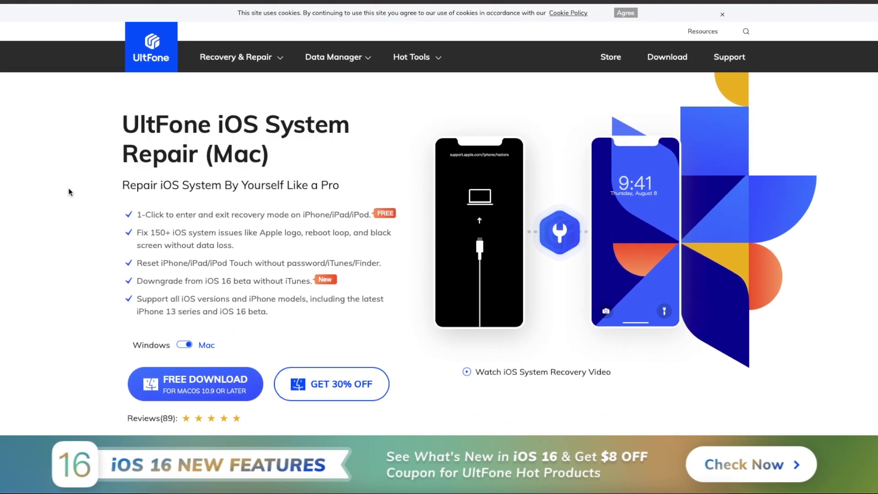
pyautogui.scroll(-1, 68, 192)
pyautogui.moveTo(120, 158); pyautogui.dragTo(318, 158)
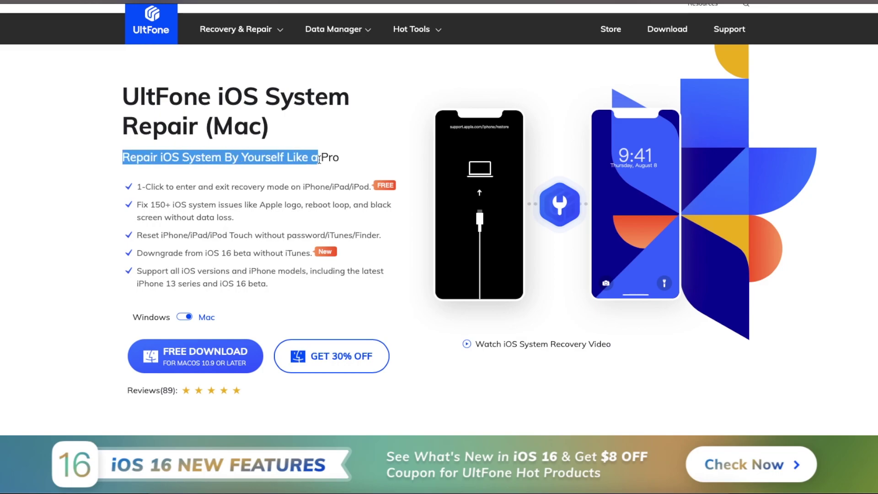
pyautogui.click(67, 170)
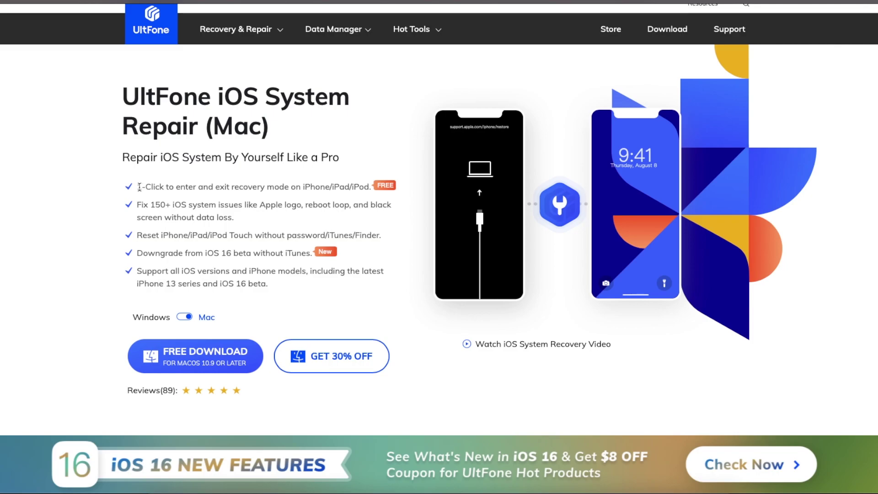
pyautogui.moveTo(139, 187); pyautogui.dragTo(381, 188)
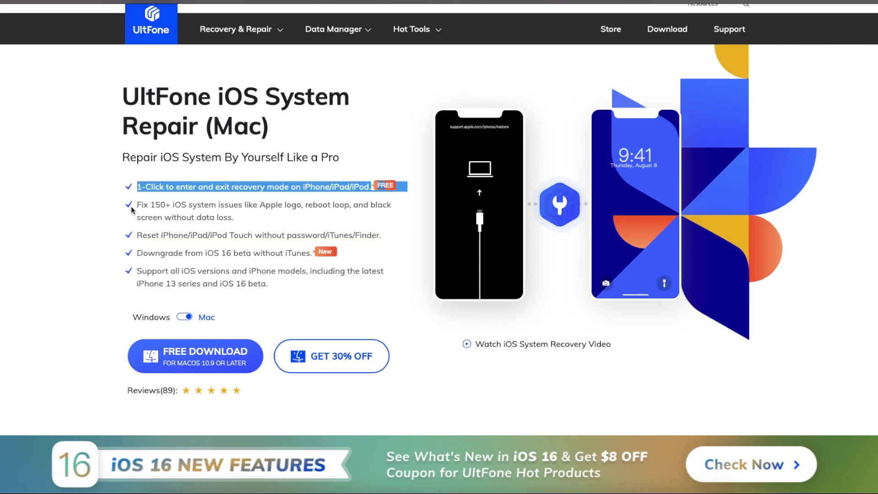
pyautogui.moveTo(132, 210); pyautogui.dragTo(209, 214)
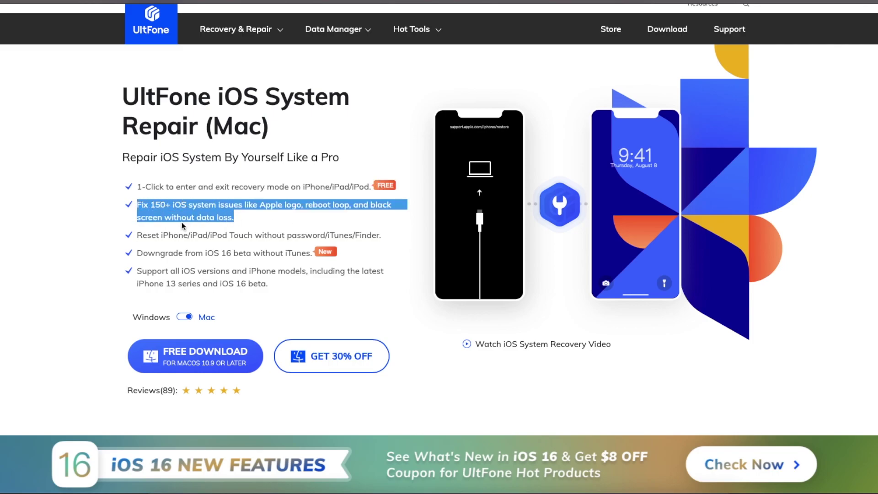
pyautogui.moveTo(136, 235); pyautogui.dragTo(380, 238)
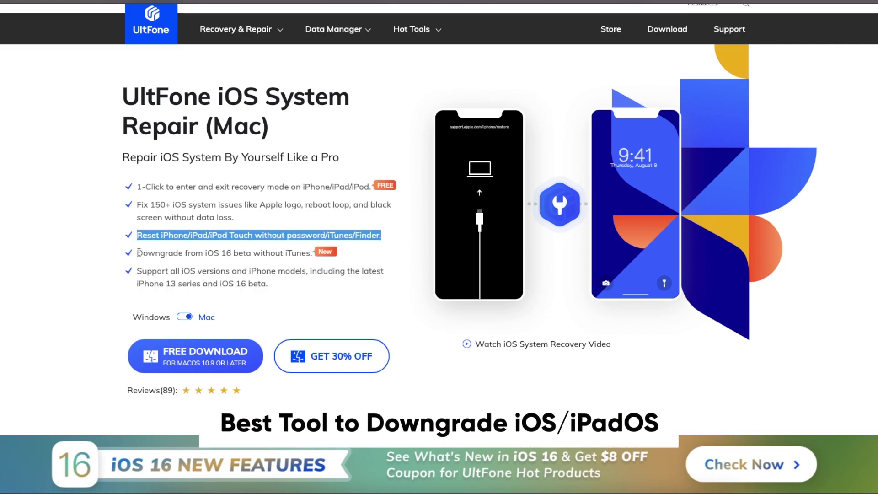
pyautogui.moveTo(139, 252); pyautogui.dragTo(241, 258)
pyautogui.click(241, 257)
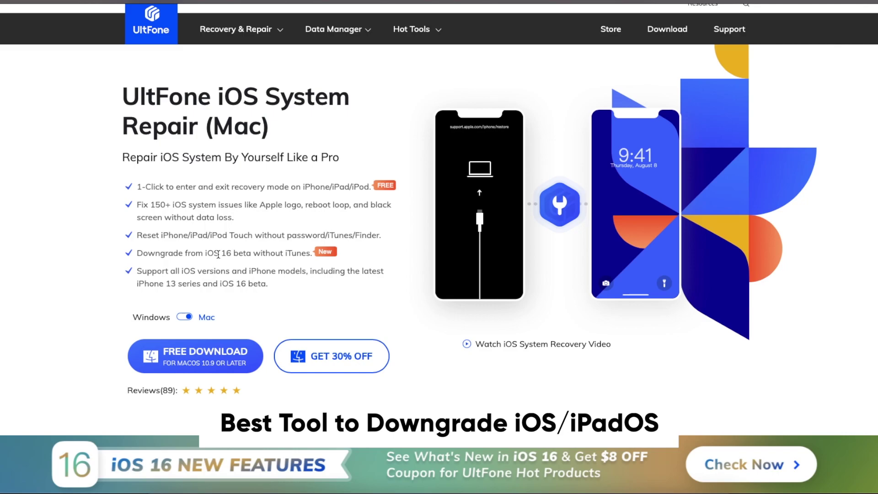
pyautogui.doubleClick(310, 255)
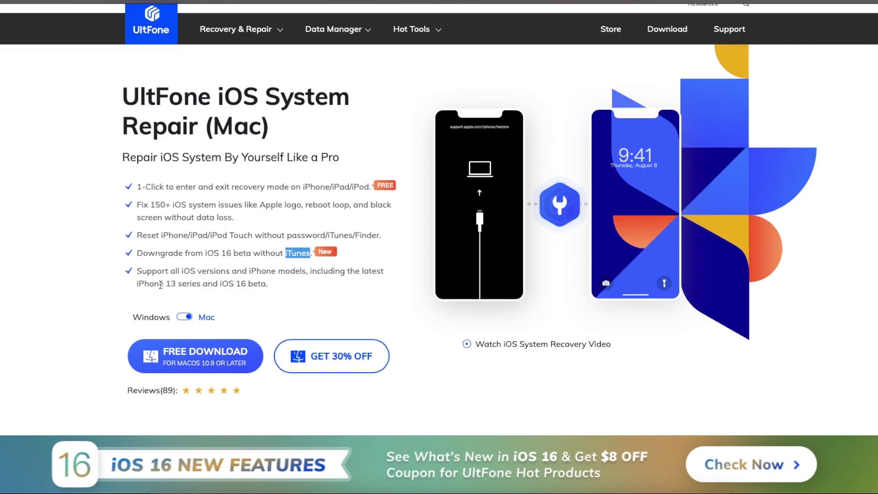
pyautogui.moveTo(141, 271); pyautogui.dragTo(265, 279)
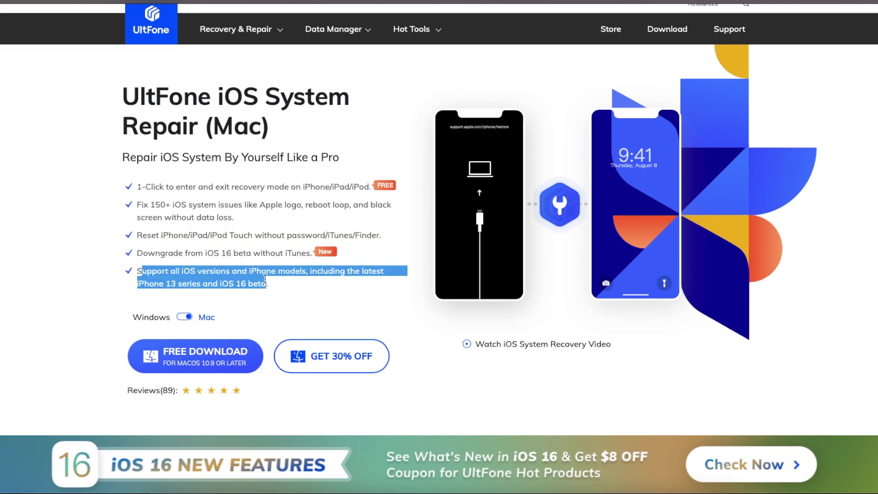
pyautogui.click(166, 274)
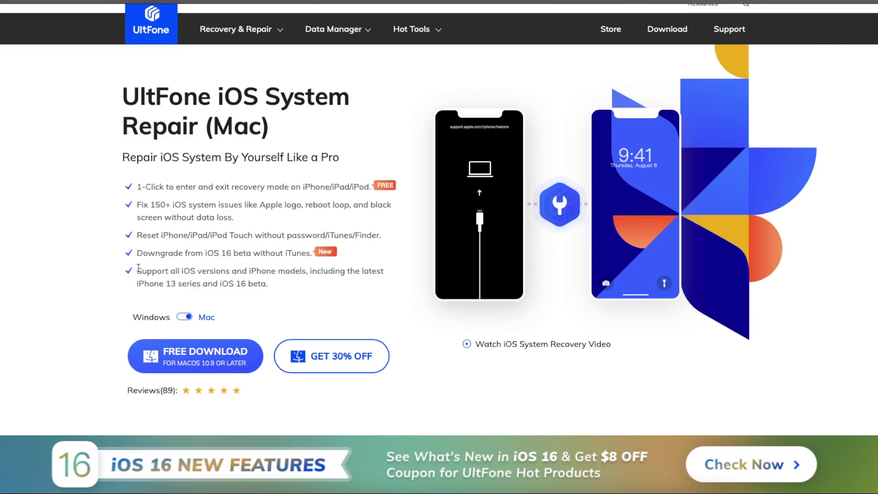
pyautogui.tripleClick(138, 270)
pyautogui.click(293, 285)
# - Read the product page, highlighting the 'A Master of iOS' heading and the word iPadOS
pyautogui.scroll(-8, 49, 306)
pyautogui.scroll(-2, 48, 306)
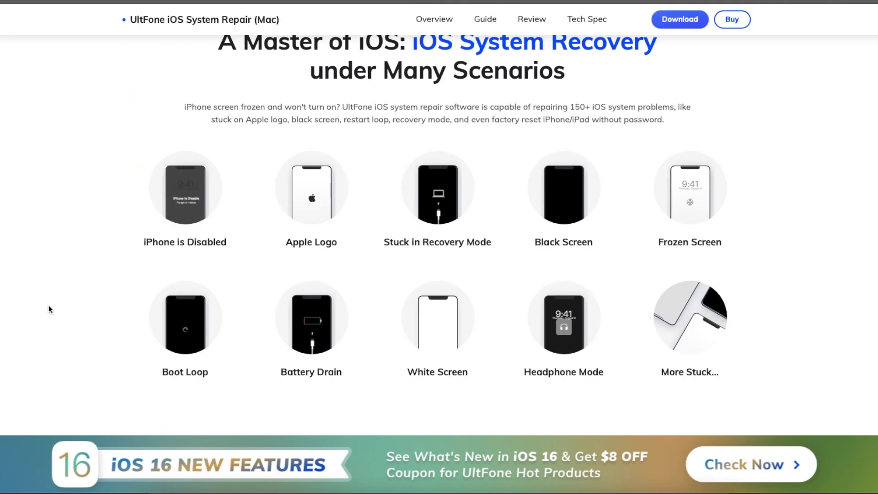
pyautogui.moveTo(223, 73); pyautogui.dragTo(627, 127)
pyautogui.click(549, 118)
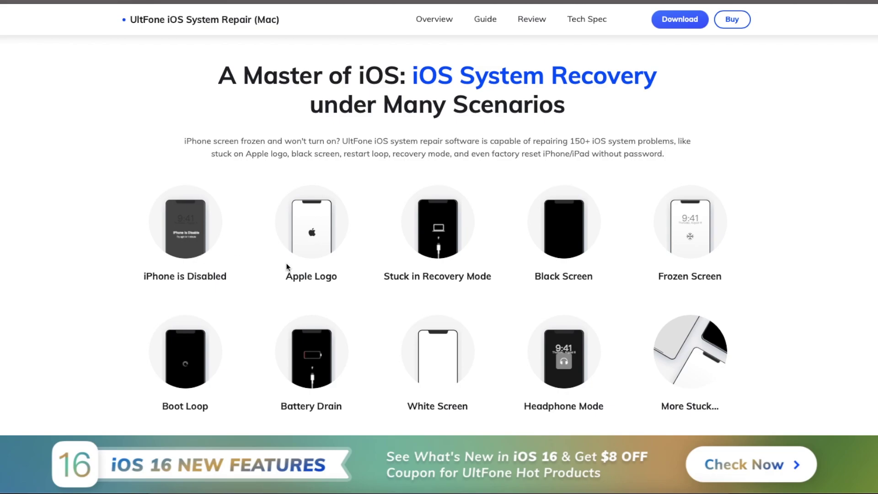
pyautogui.scroll(-4, 744, 309)
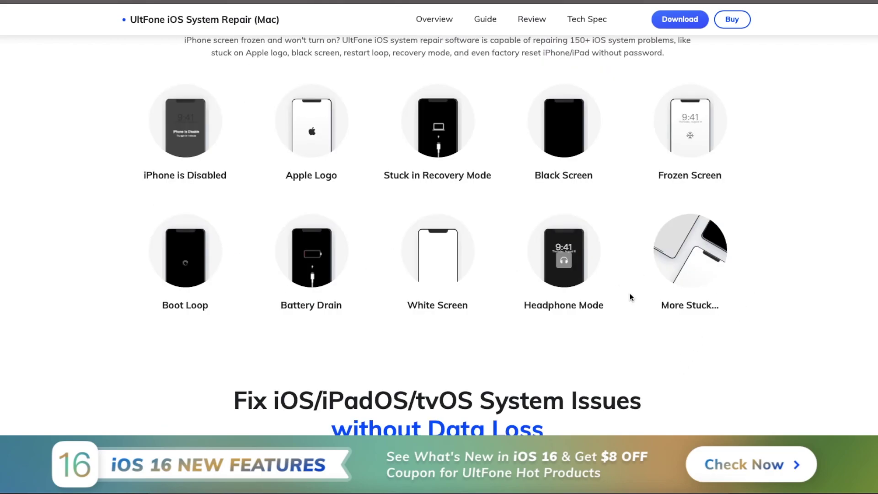
pyautogui.scroll(-5, 277, 239)
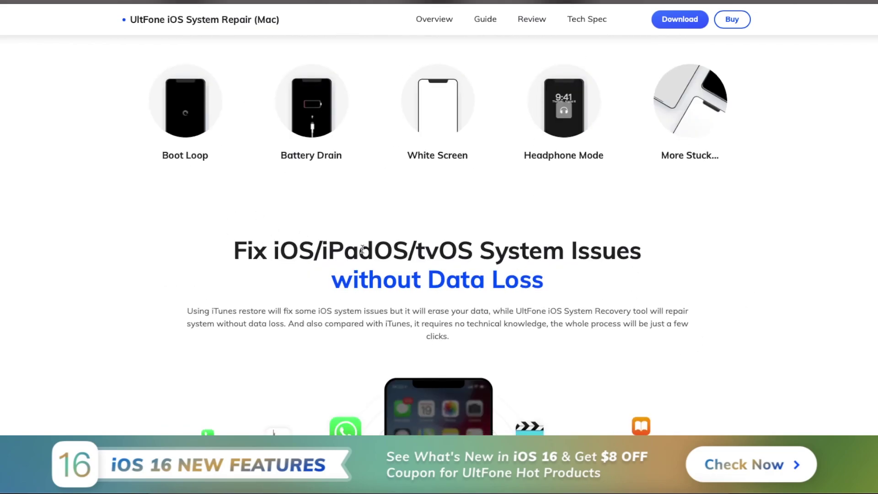
pyautogui.moveTo(329, 249); pyautogui.dragTo(406, 250)
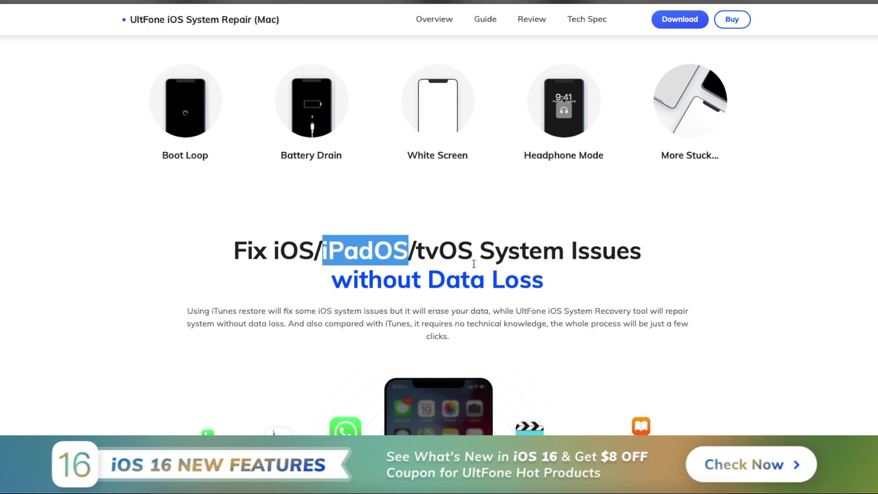
pyautogui.moveTo(333, 278); pyautogui.dragTo(562, 283)
pyautogui.scroll(-5, 202, 235)
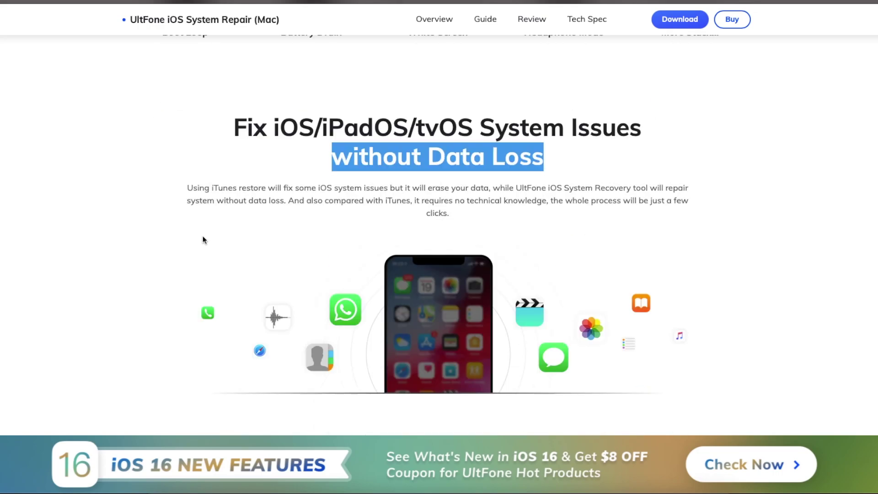
pyautogui.click(185, 235)
# - Download ios-system-repair-mac.dmg via FREE DOWNLOAD for macOS, allowing downloads from the site
pyautogui.scroll(-10, 192, 228)
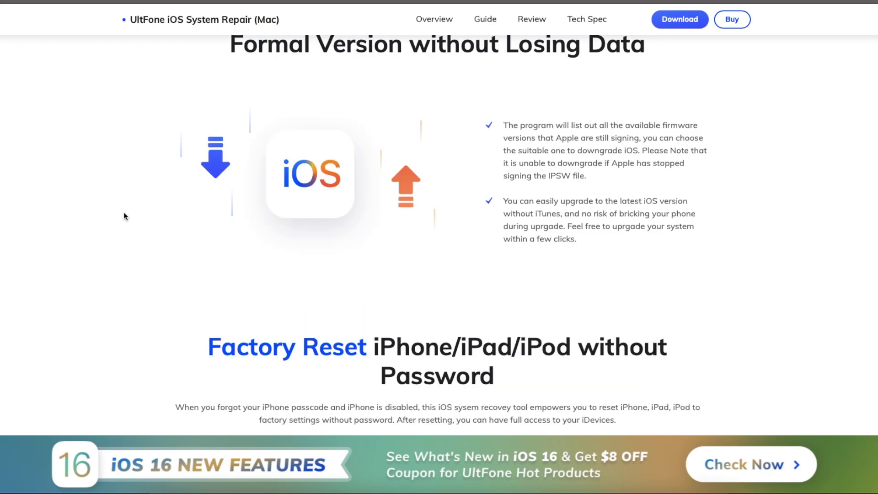
pyautogui.scroll(-4, 197, 233)
pyautogui.scroll(-10, 200, 229)
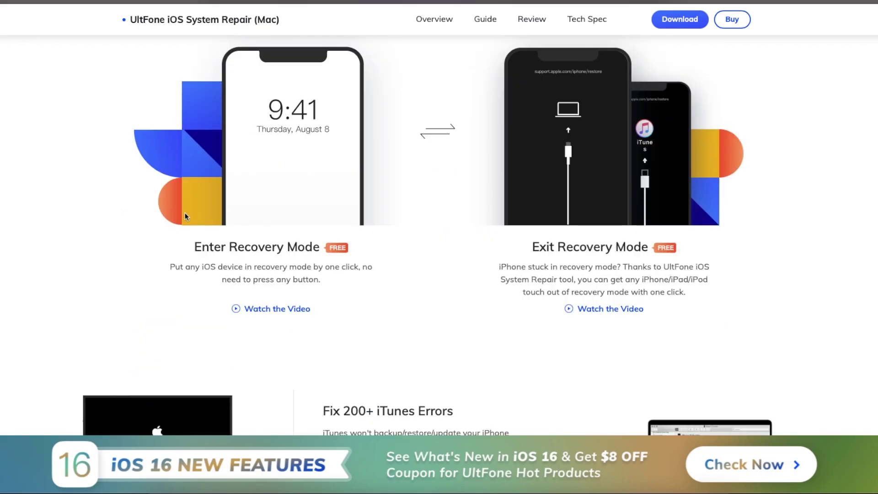
pyautogui.scroll(-6, 185, 213)
pyautogui.scroll(-5, 243, 228)
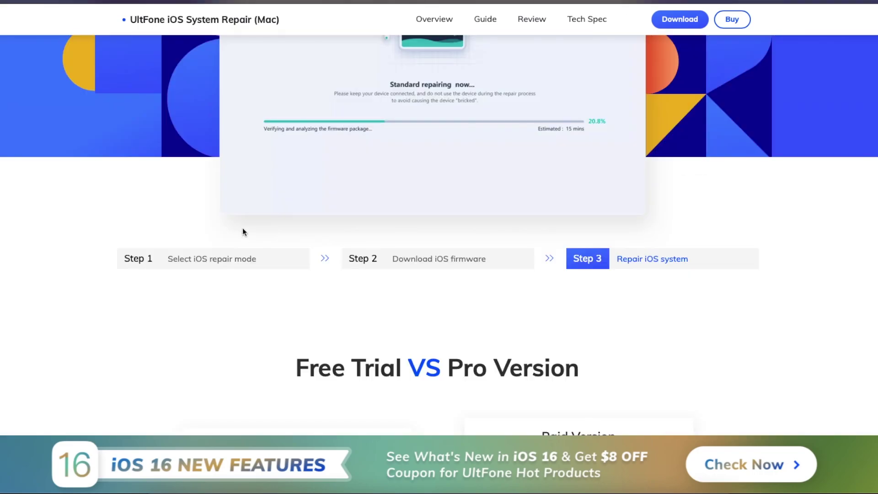
pyautogui.scroll(20, 243, 227)
pyautogui.scroll(-2, 228, 247)
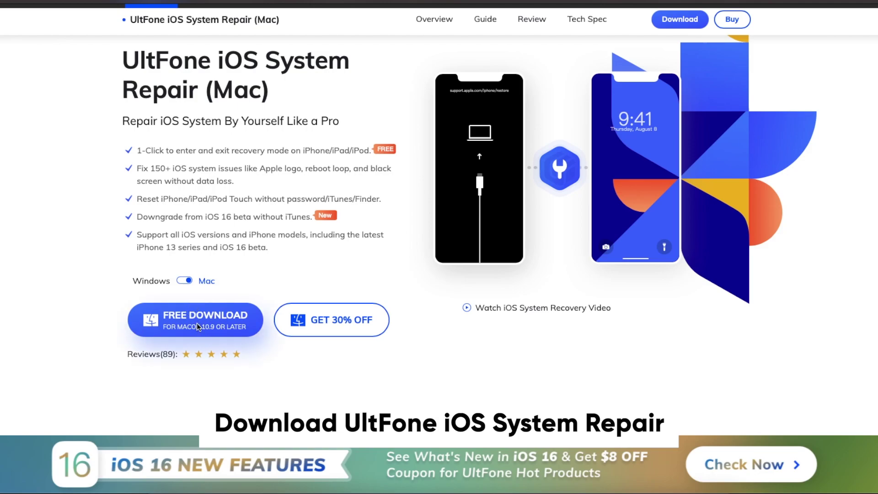
pyautogui.click(162, 328)
pyautogui.click(531, 267)
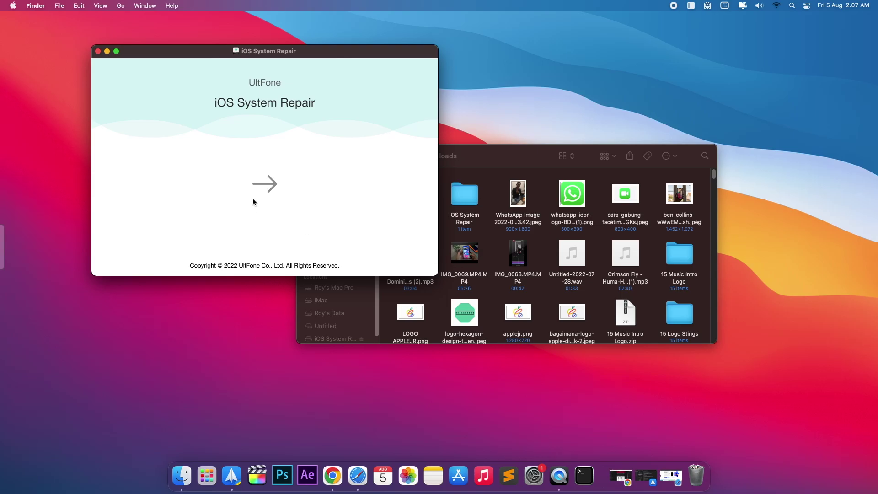
# - Drag UltFone iOS System Repair into Applications, close the installer and Downloads windows, and show Launchpad
pyautogui.moveTo(182, 188); pyautogui.dragTo(352, 188)
pyautogui.click(99, 51)
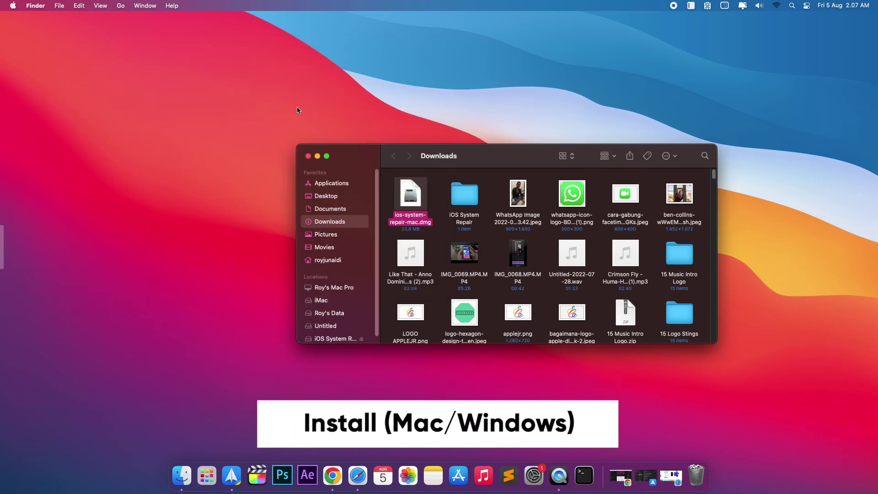
pyautogui.click(308, 156)
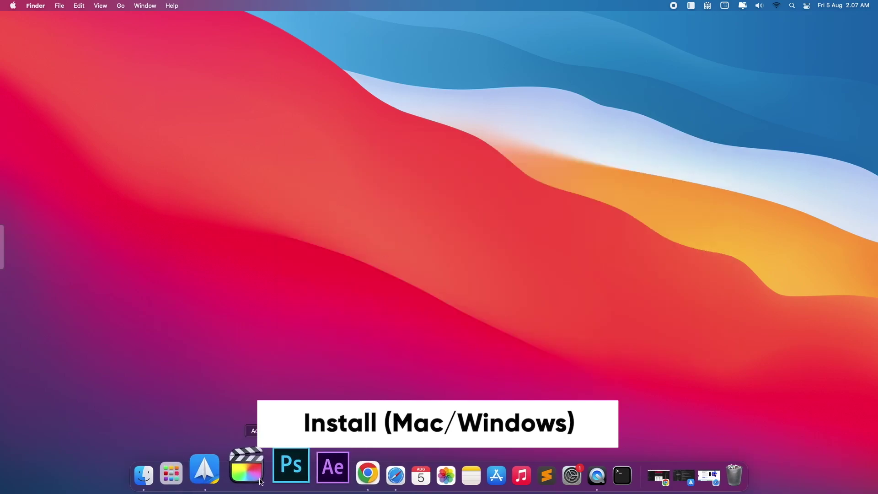
pyautogui.click(203, 474)
pyautogui.moveTo(533, 137); pyautogui.dragTo(506, 200)
# - Launch UltFone iOS System Repair from Launchpad and start iOS System Repair
pyautogui.click(525, 139)
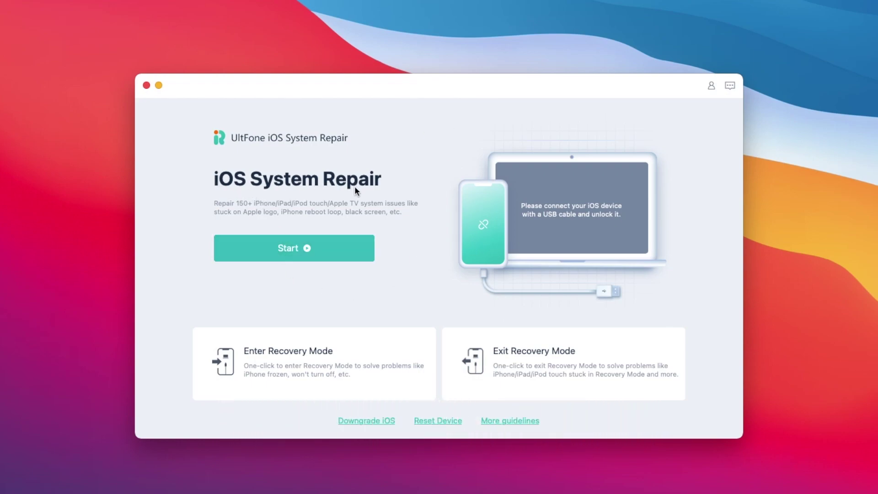
pyautogui.click(338, 256)
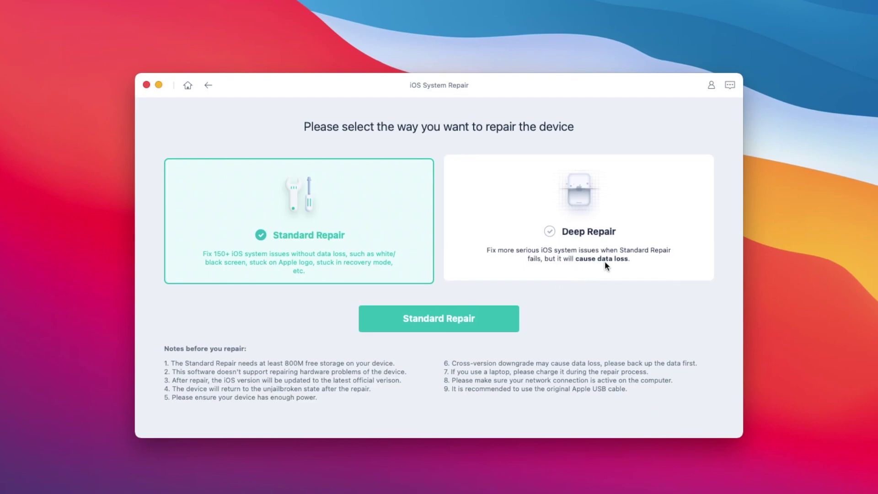
# - Choose Standard Repair and repair the iPad mini with the 9.3.6 firmware package
pyautogui.click(444, 323)
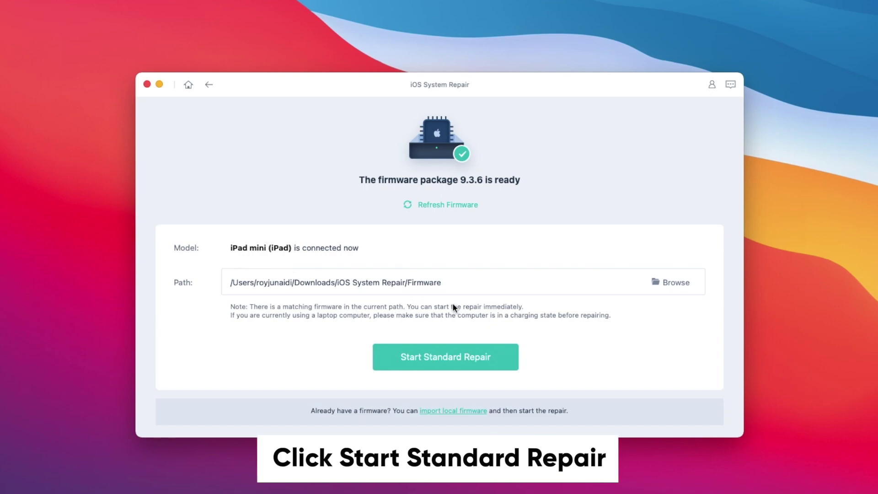
pyautogui.click(459, 362)
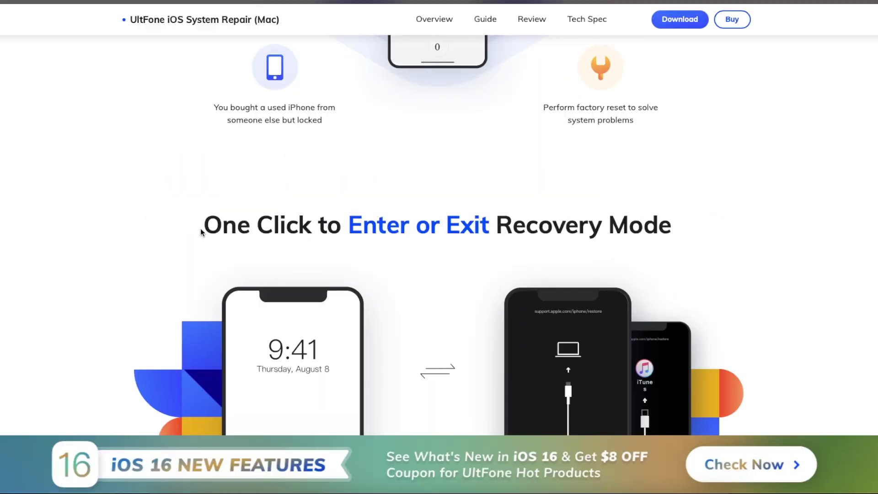
# - Return to the UltFone product page and switch its download toggle to the Mac version
pyautogui.scroll(-5, 201, 227)
pyautogui.scroll(-10, 202, 225)
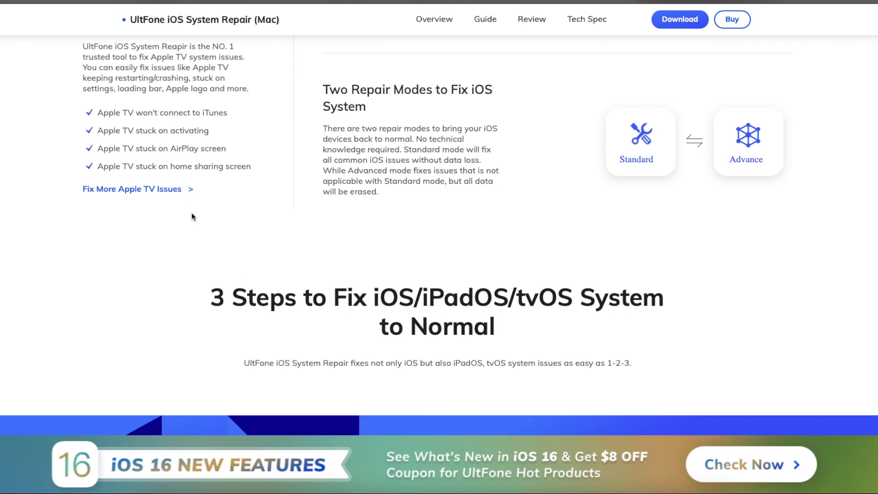
pyautogui.scroll(-8, 243, 229)
pyautogui.scroll(20, 242, 228)
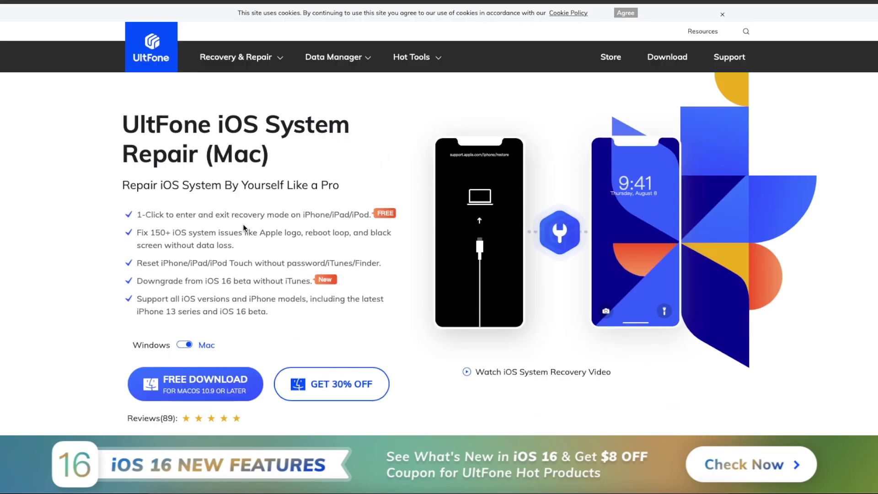
pyautogui.scroll(-2, 164, 313)
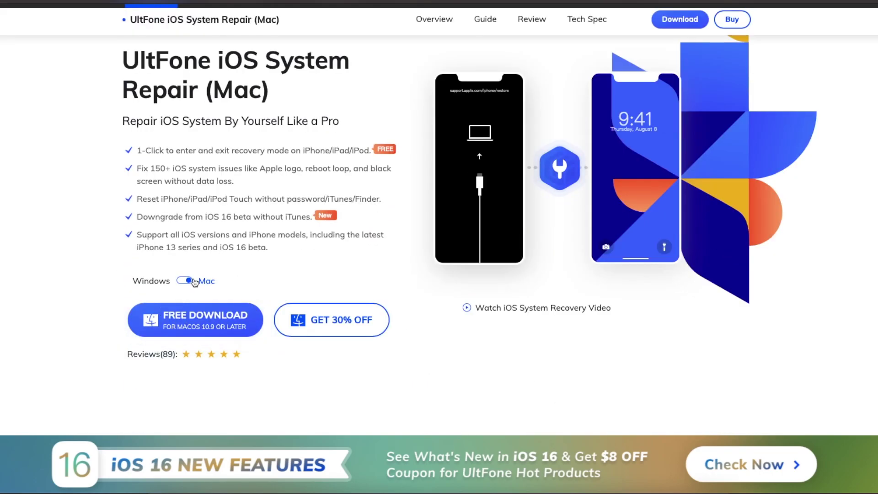
pyautogui.click(187, 281)
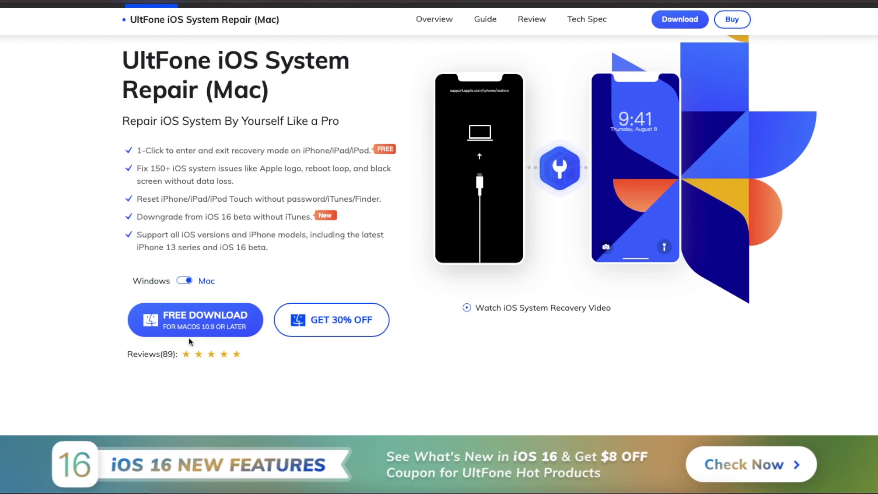